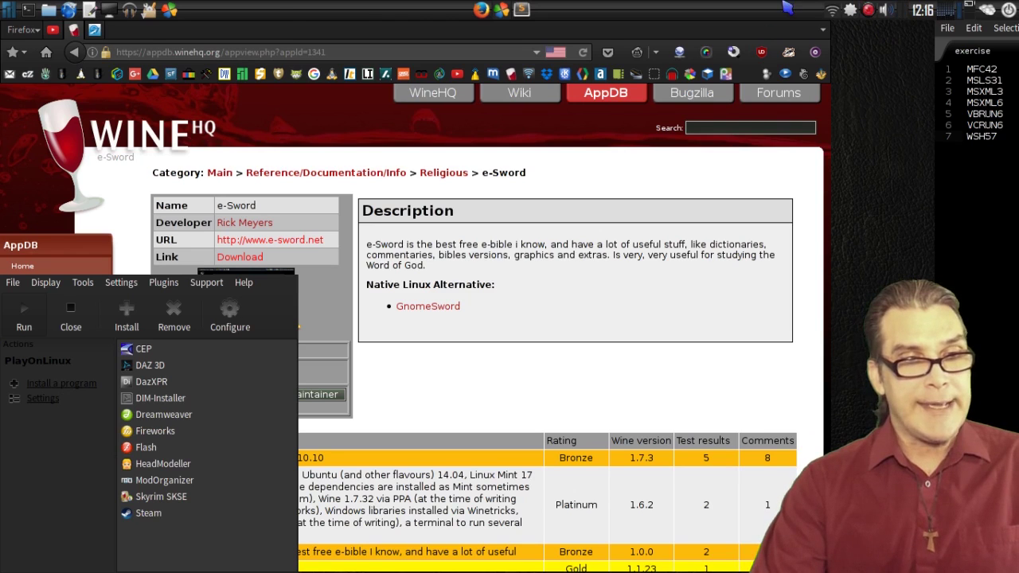
Browse the e-sword.net home page in Firefox, then bring the PlayOnLinux program list back up
left_click(95, 30)
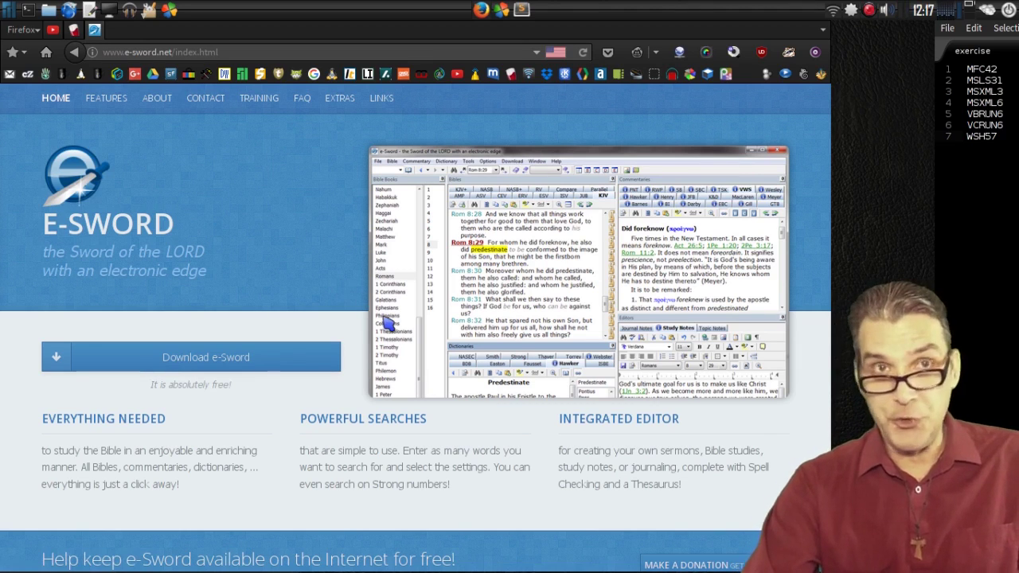
scroll(384, 325, "down", 5)
scroll(384, 325, "up", 4)
scroll(384, 324, "up", 3)
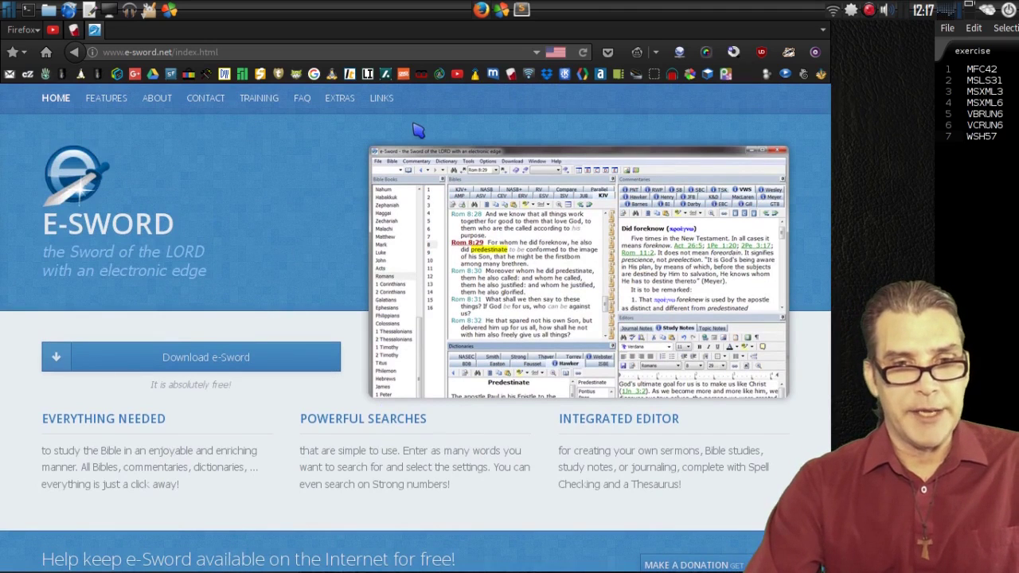
left_click(502, 11)
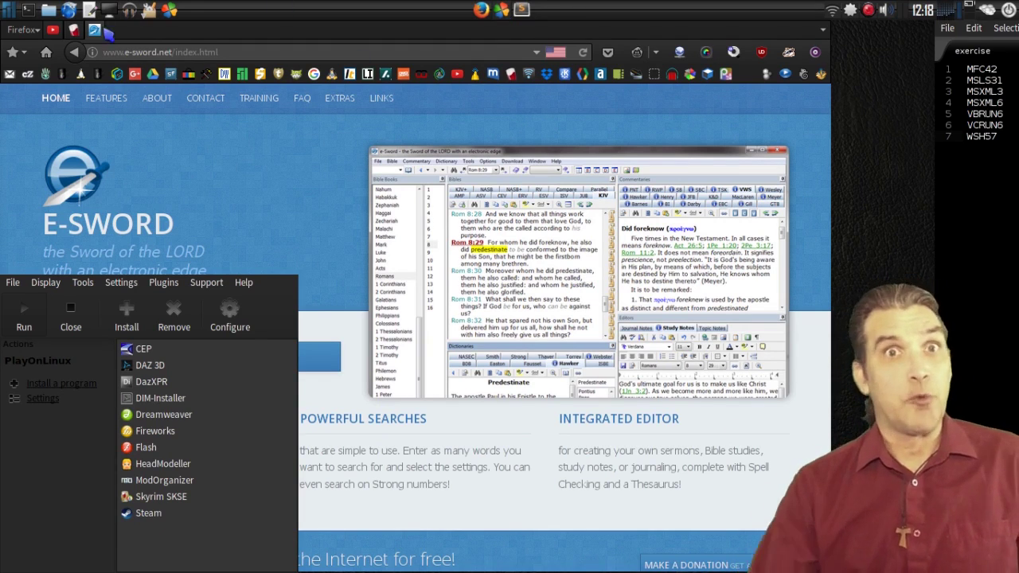
Review e-Sword's version ratings on the WineHQ AppDB page, then reopen PlayOnLinux
left_click(76, 33)
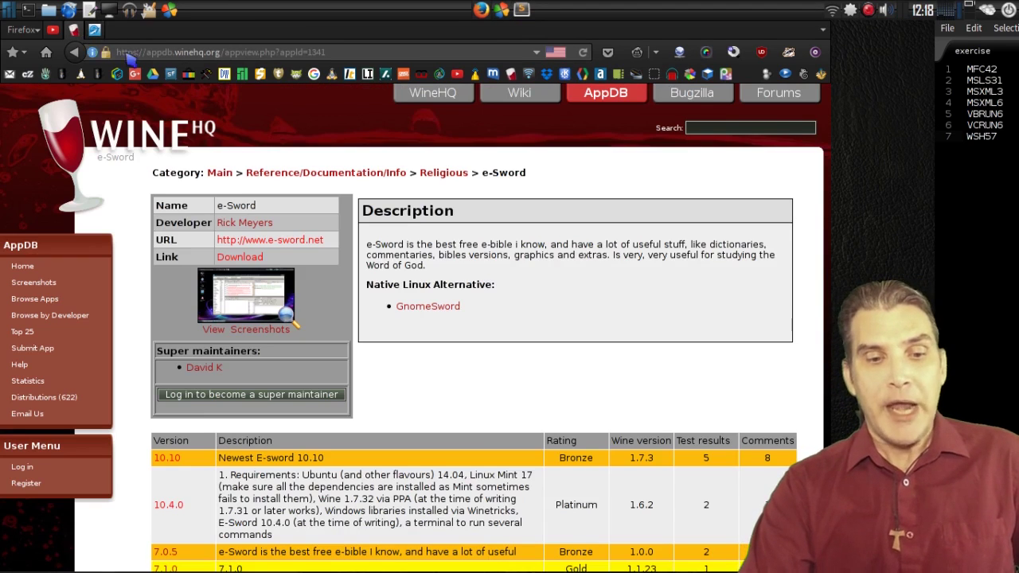
scroll(430, 255, "down", 5)
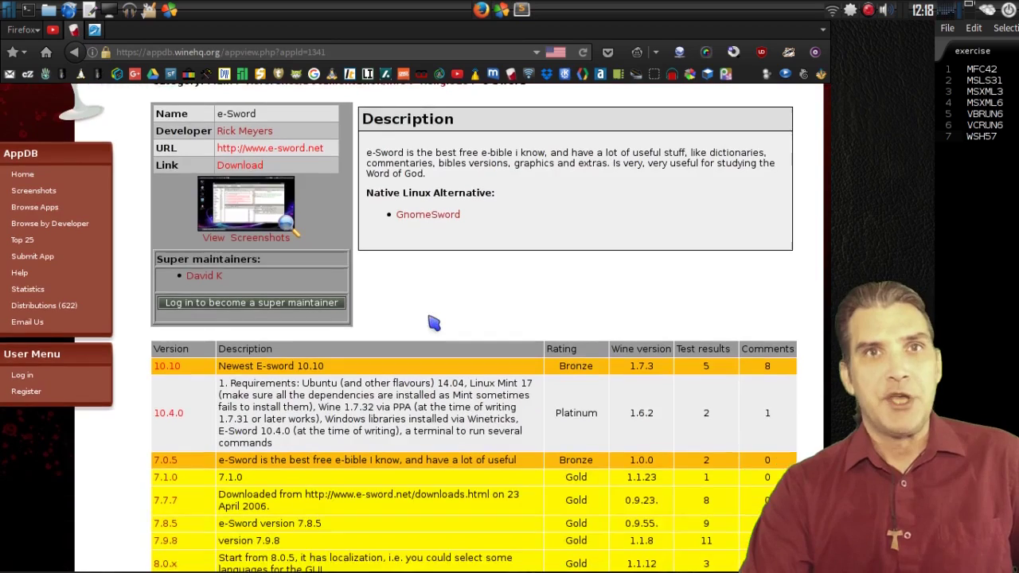
scroll(358, 316, "up", 2)
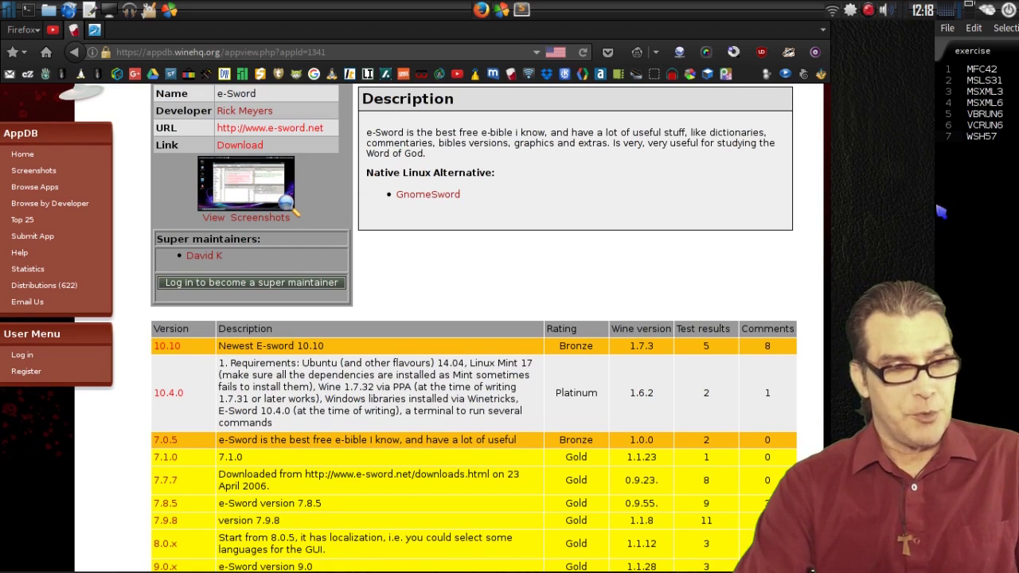
left_click(502, 12)
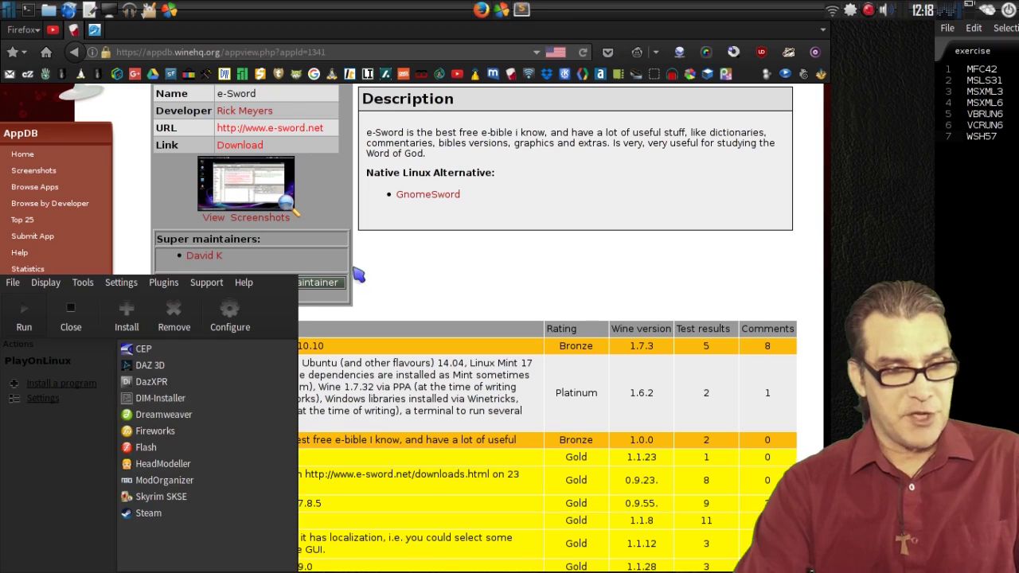
left_click(233, 324)
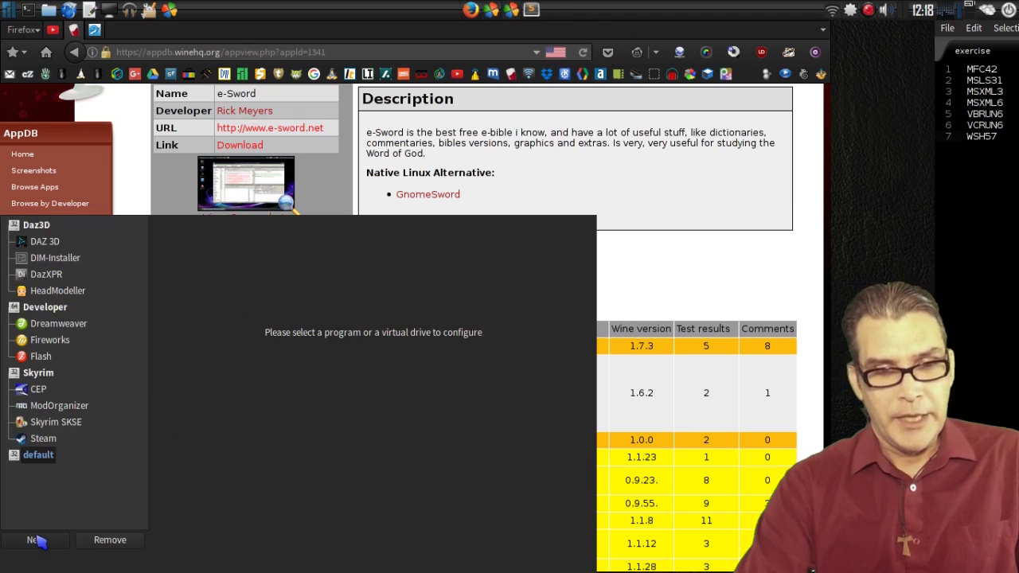
left_click(35, 540)
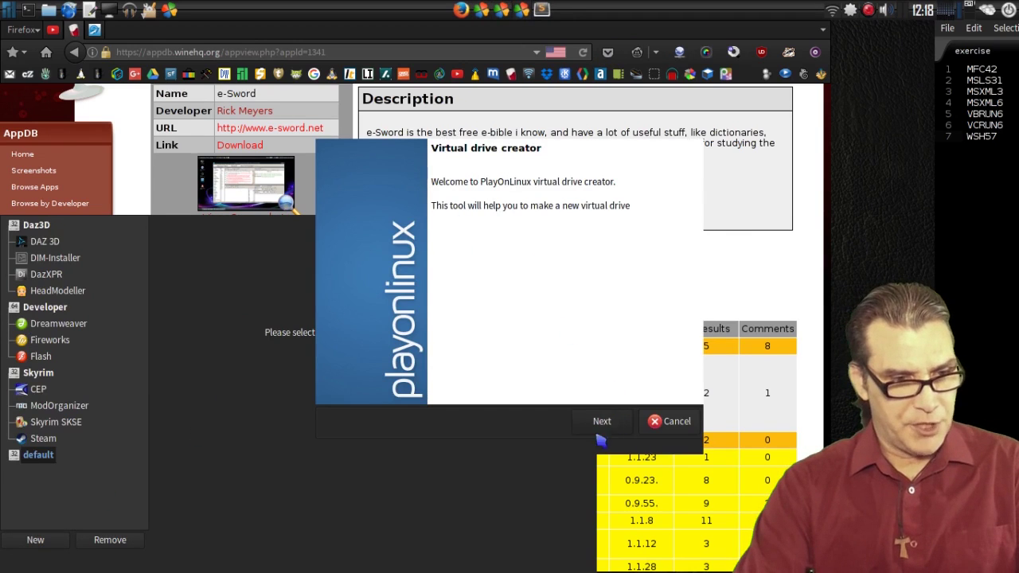
left_click(670, 423)
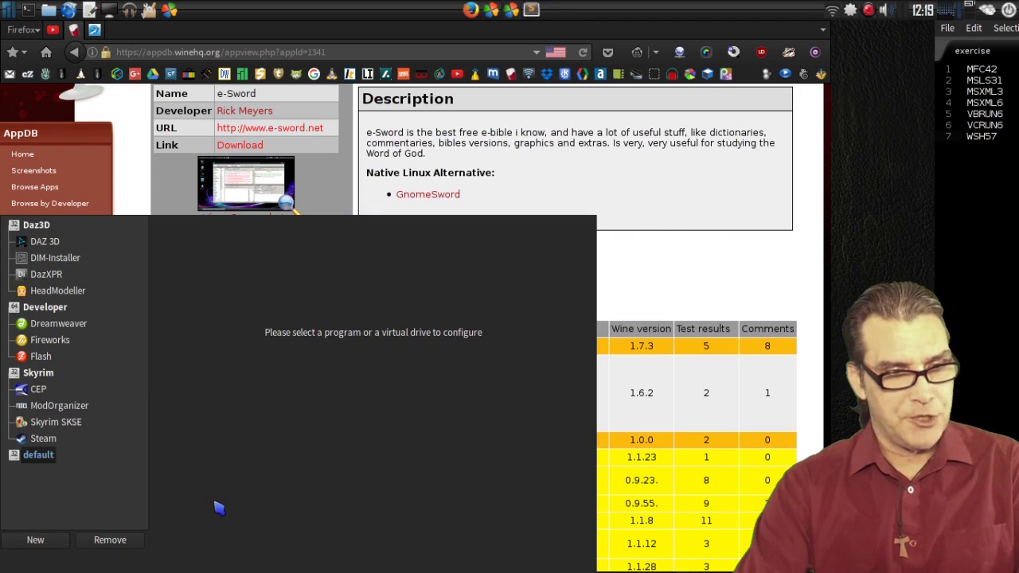
key("alt+space")
left_click(127, 413)
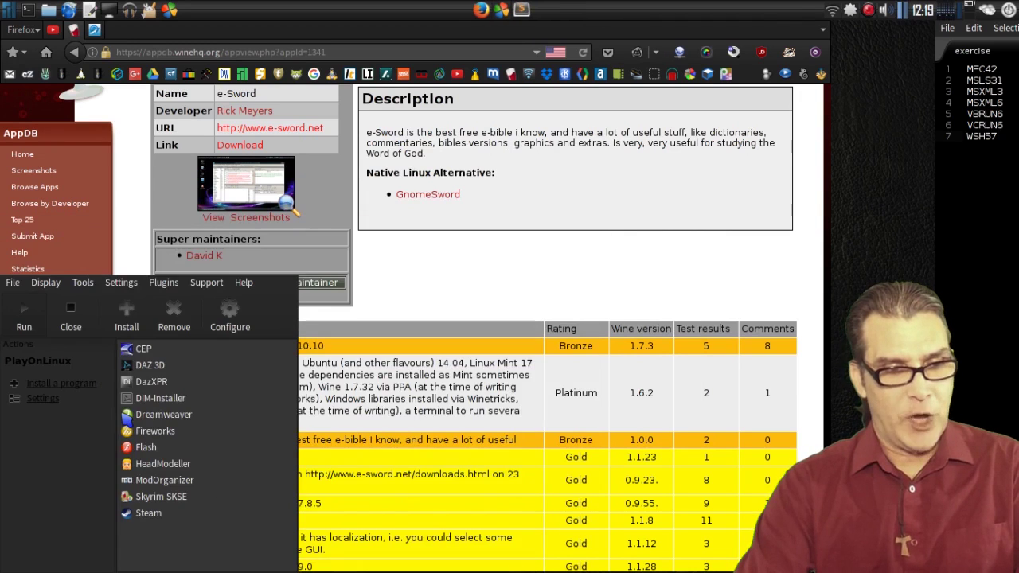
left_click(83, 283)
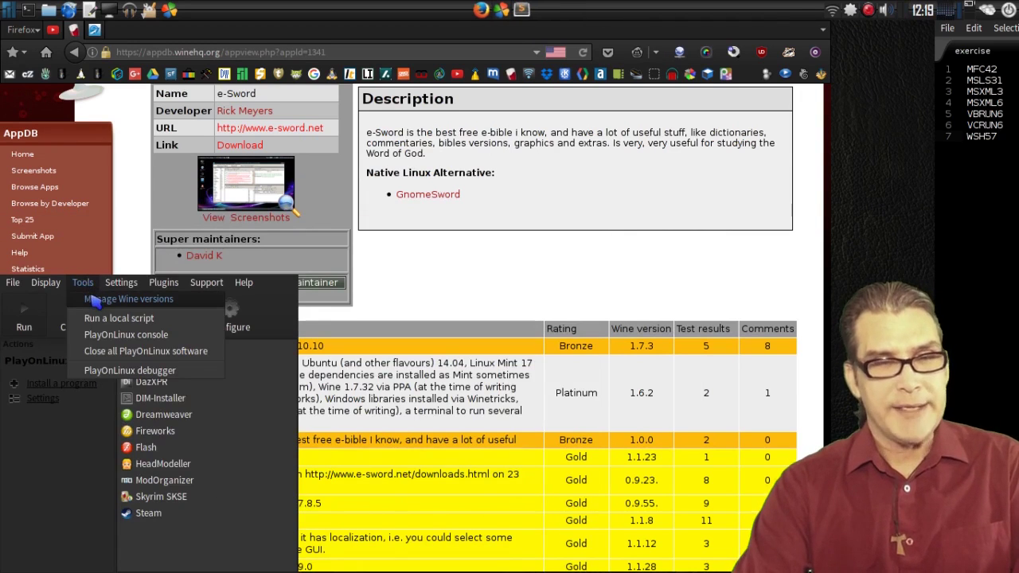
left_click(92, 299)
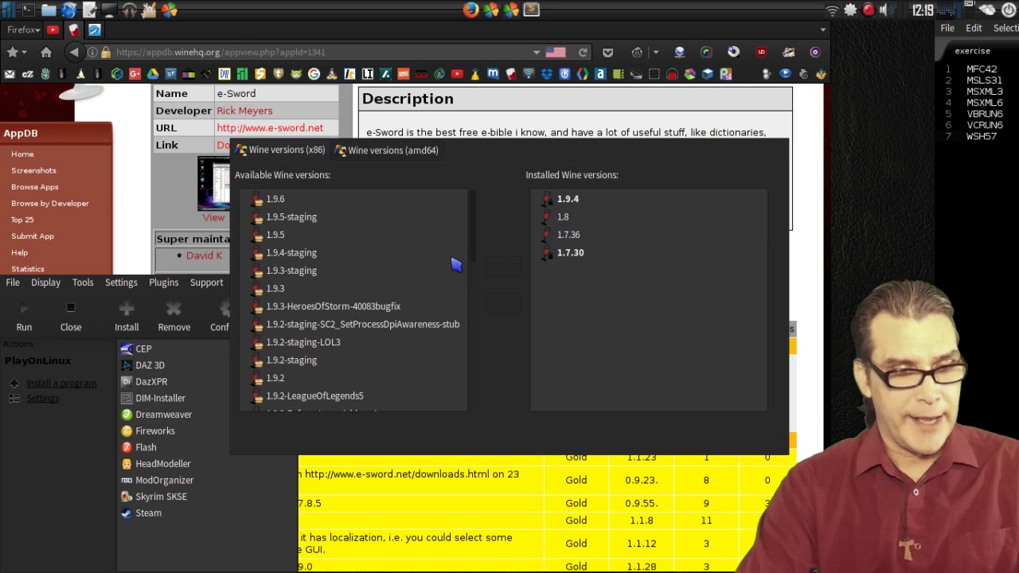
key("alt+space")
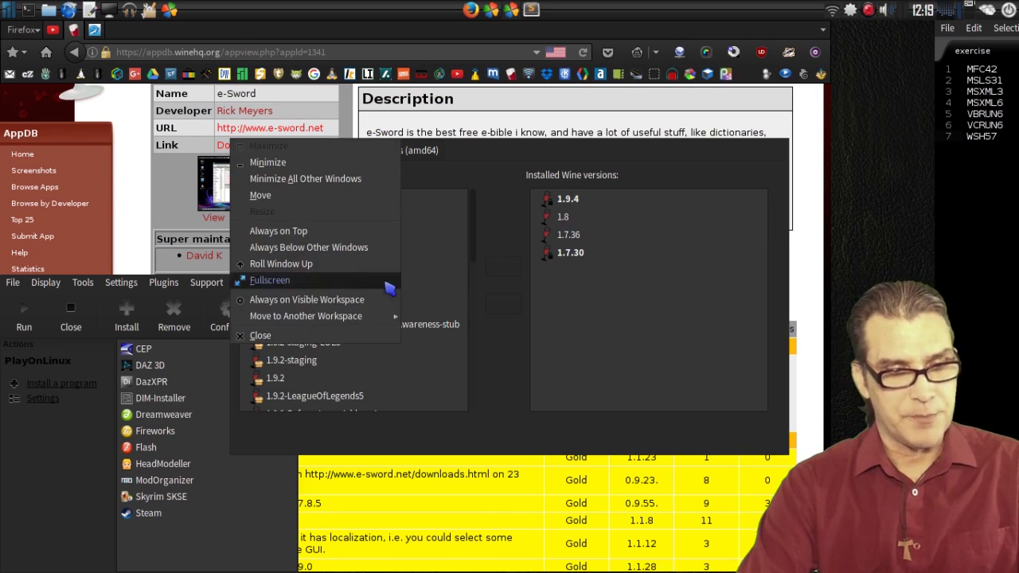
left_click(319, 341)
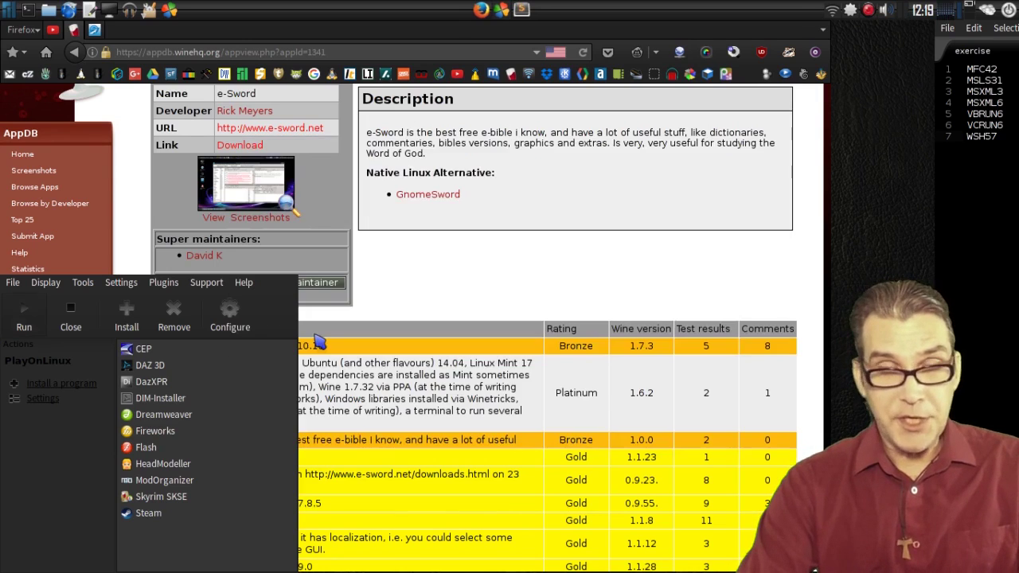
Start the virtual drive creator and choose a 32-bit drive
left_click(231, 315)
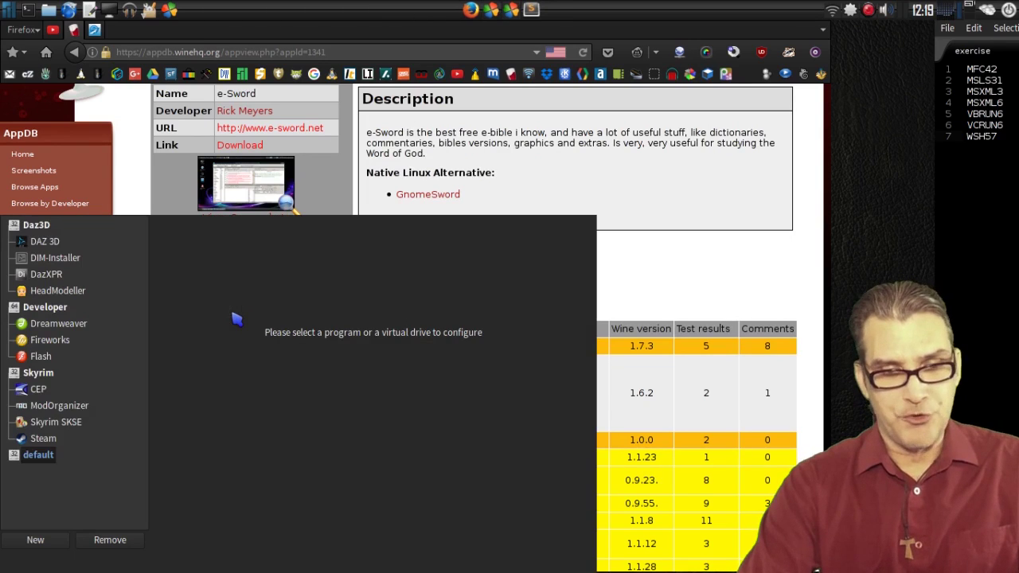
left_click(35, 540)
left_click(602, 421)
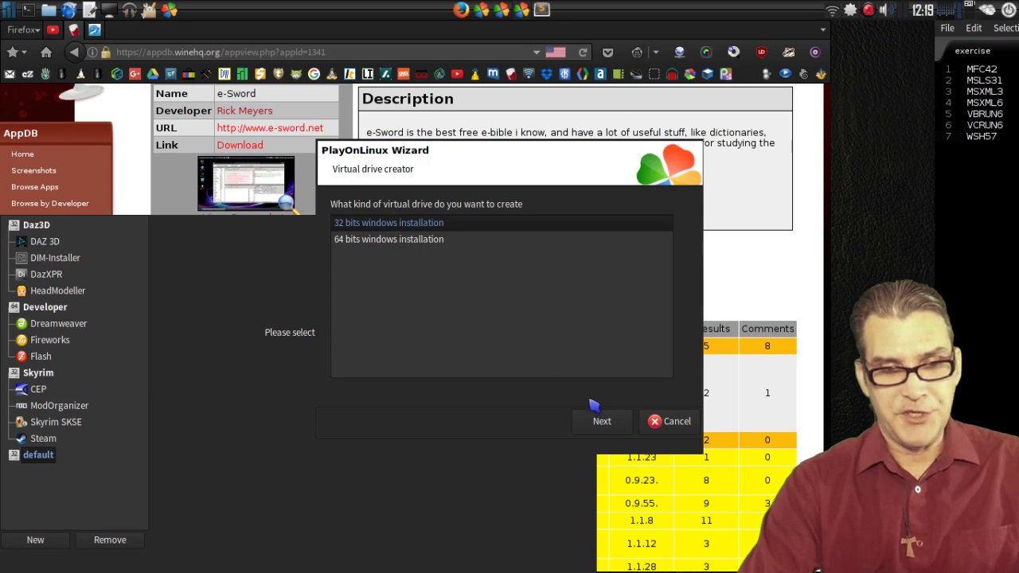
left_click(597, 425)
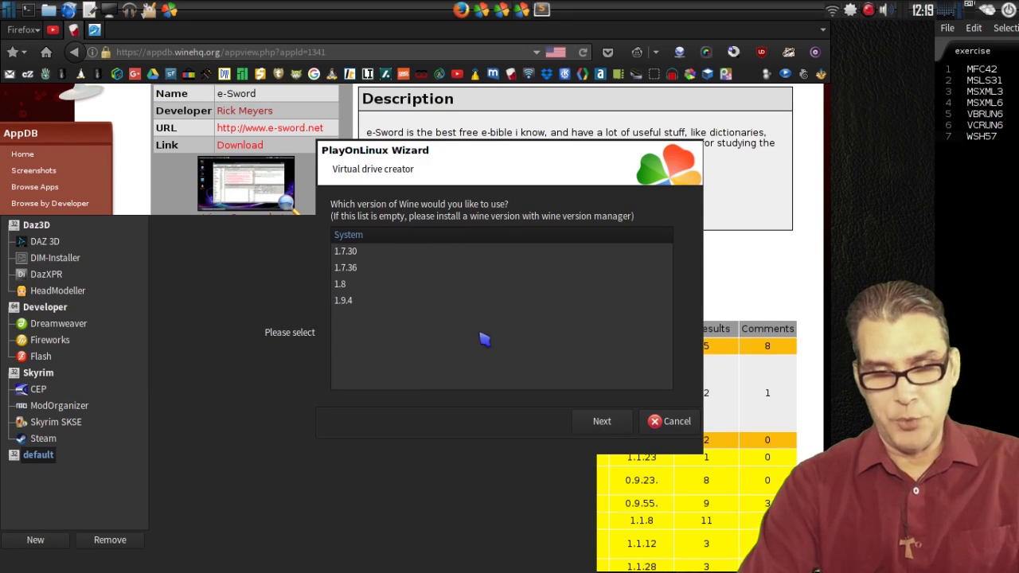
Select Wine 1.8 and name the new virtual drive e-Sword
left_click(342, 286)
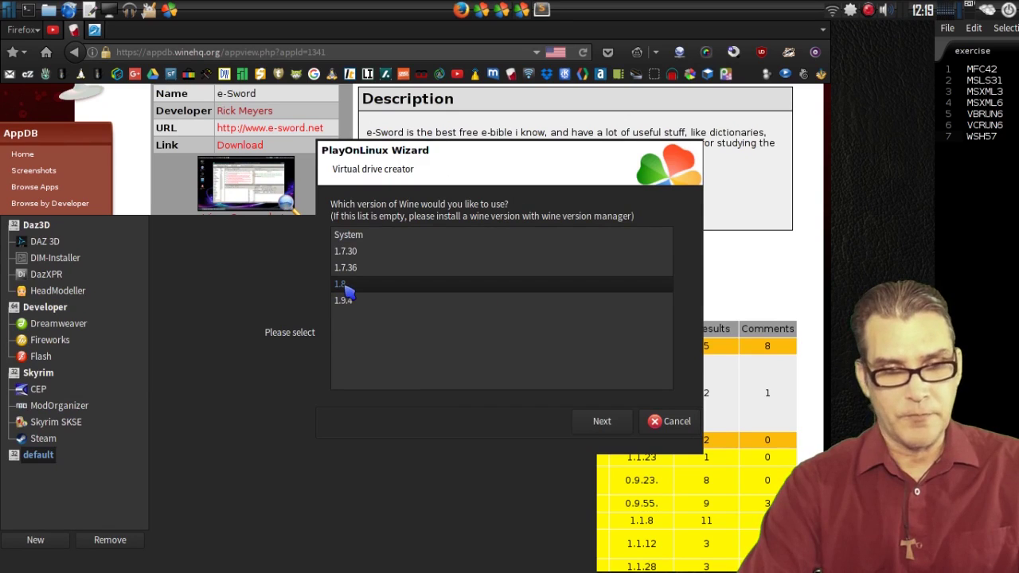
left_click(603, 427)
left_click(483, 223)
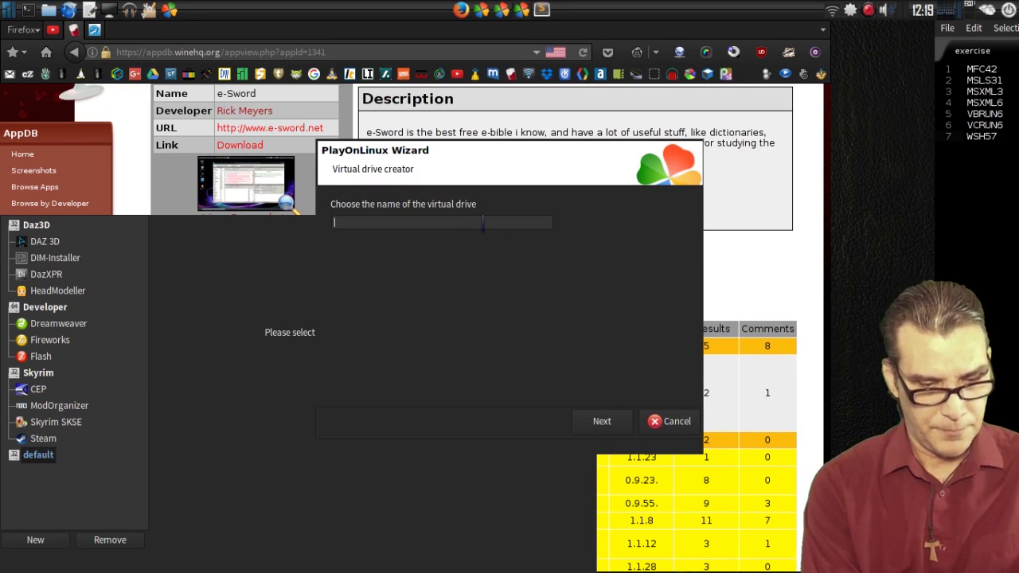
type("e")
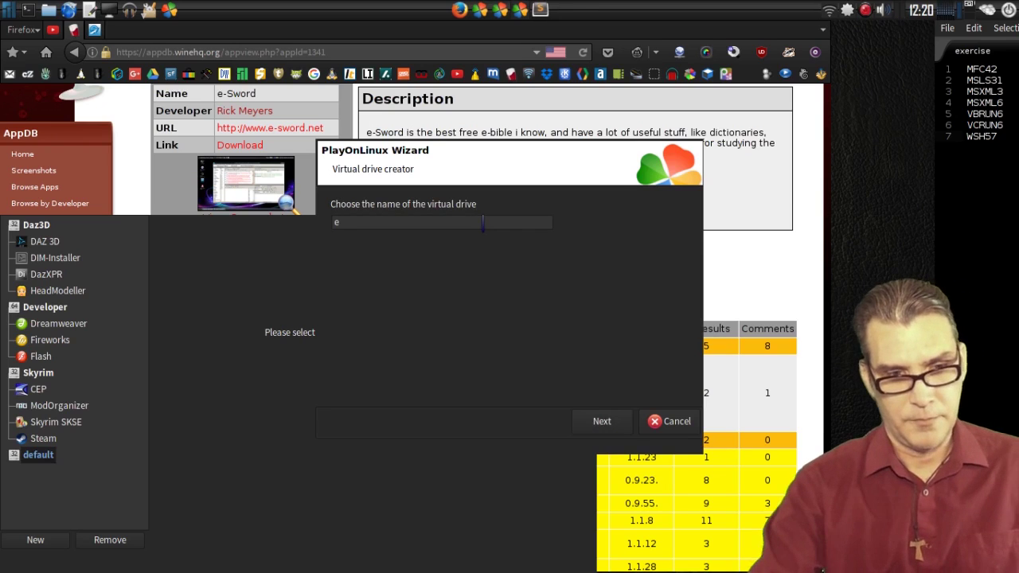
type("-Swo")
type("r")
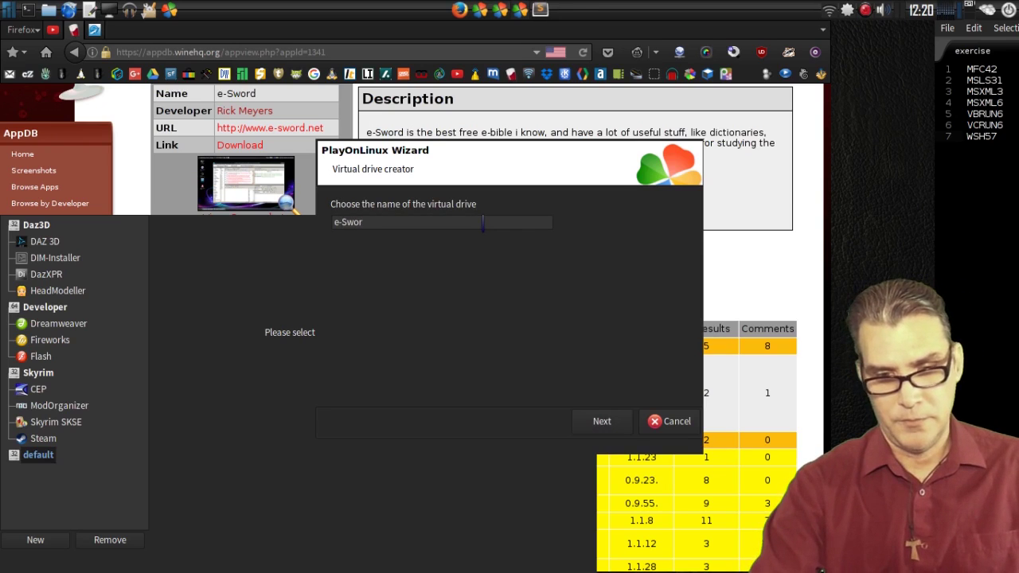
type("d")
left_click(602, 422)
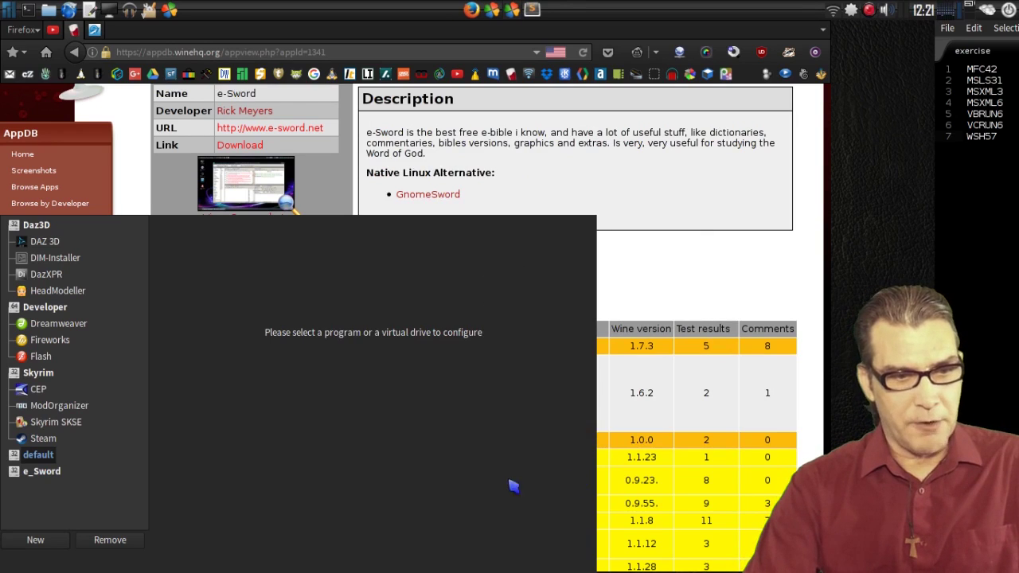
Open the e_Sword drive's settings and show its Install components list
left_click(36, 474)
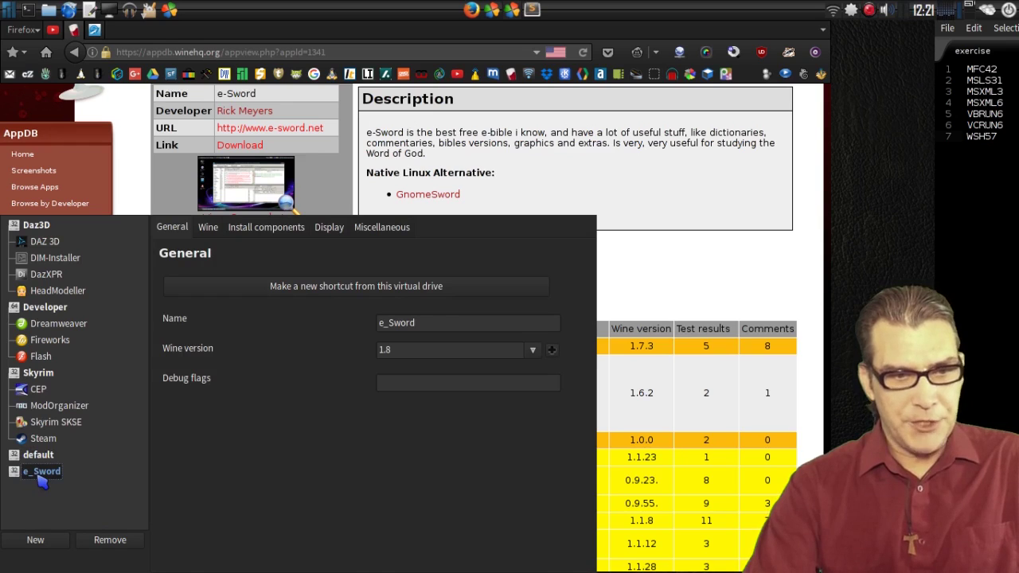
left_click(267, 229)
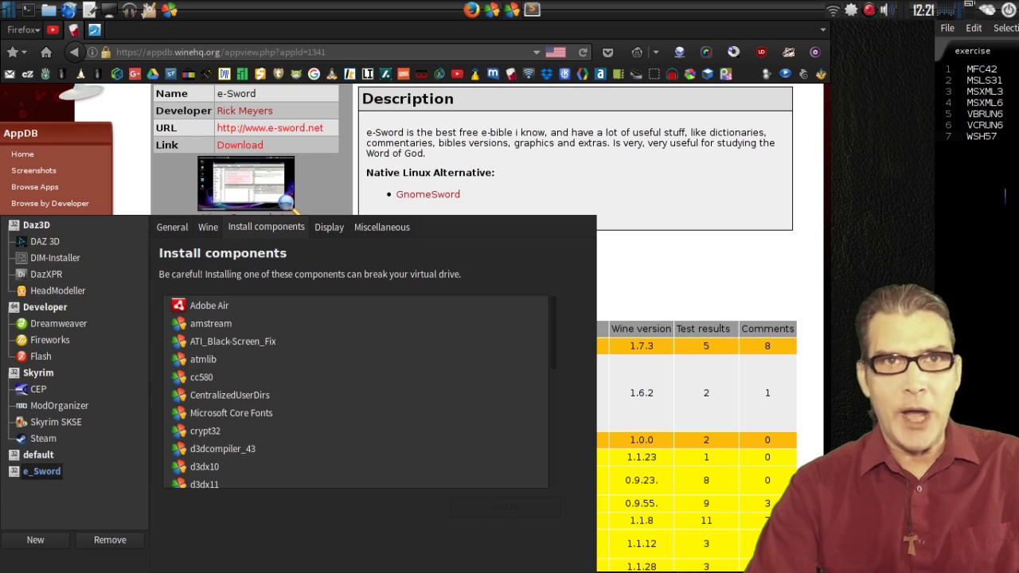
Select mfc42 in the components list and install it into e_Sword
left_click_drag(1016, 209, 956, 213)
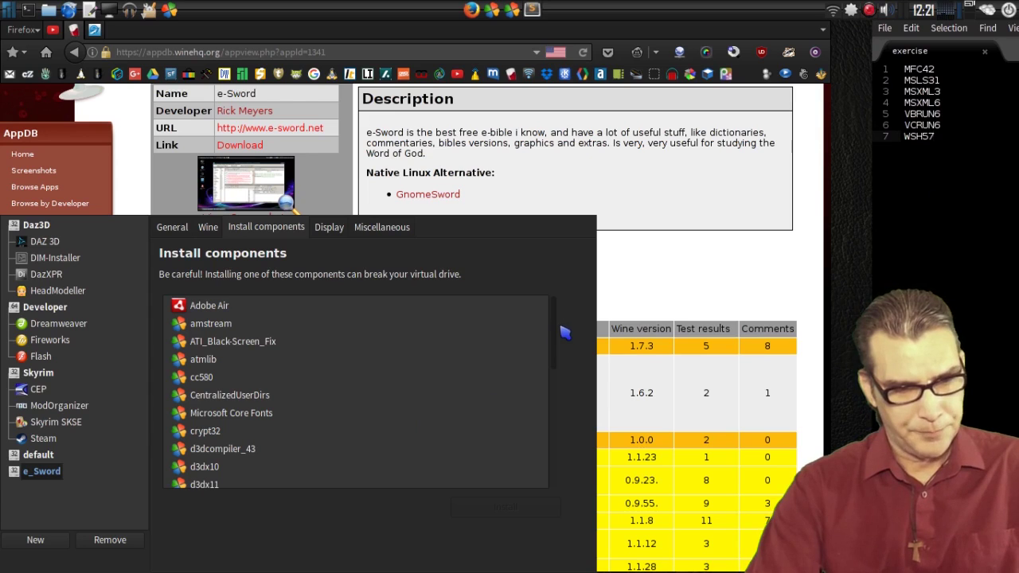
left_click_drag(557, 335, 557, 410)
scroll(555, 410, "up", 5)
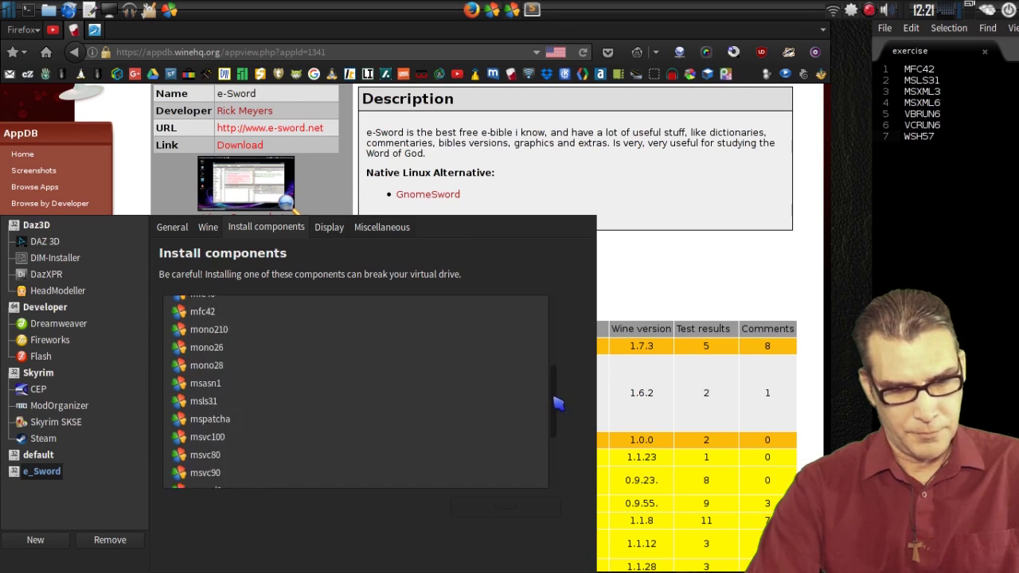
left_click(217, 424)
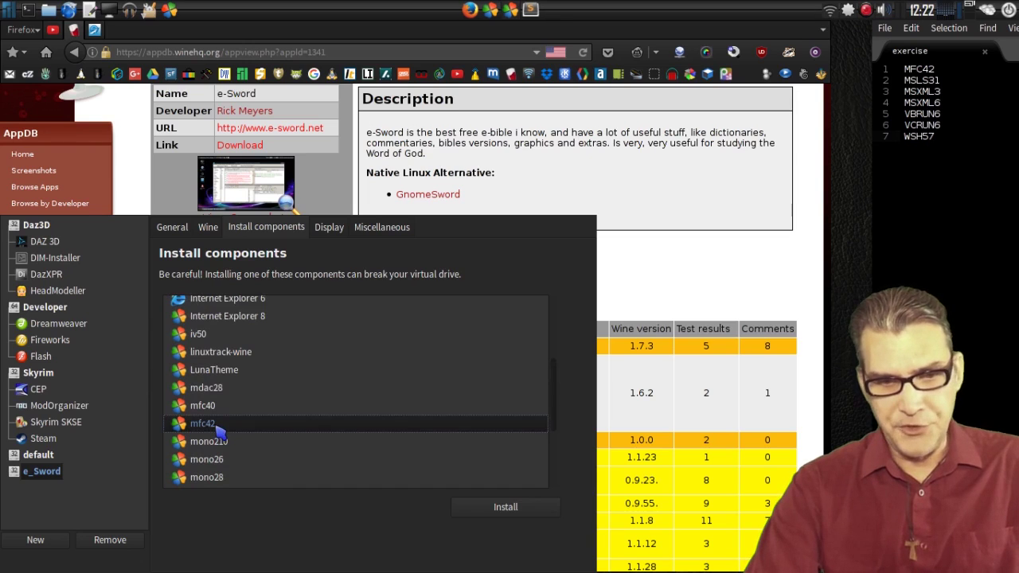
left_click(495, 510)
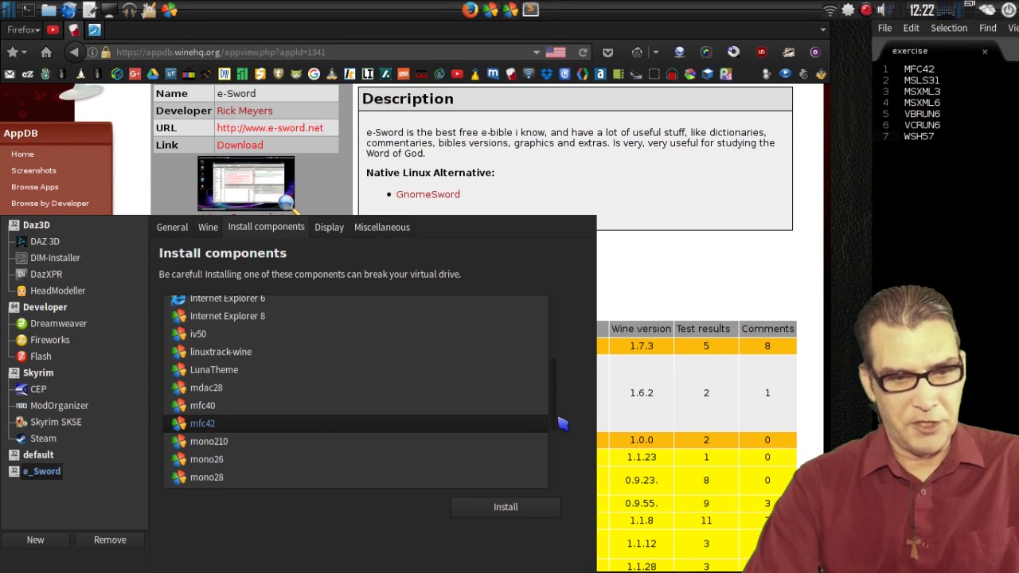
Select msls31 further down the components list
scroll(556, 412, "down", 2)
scroll(556, 412, "down", 1)
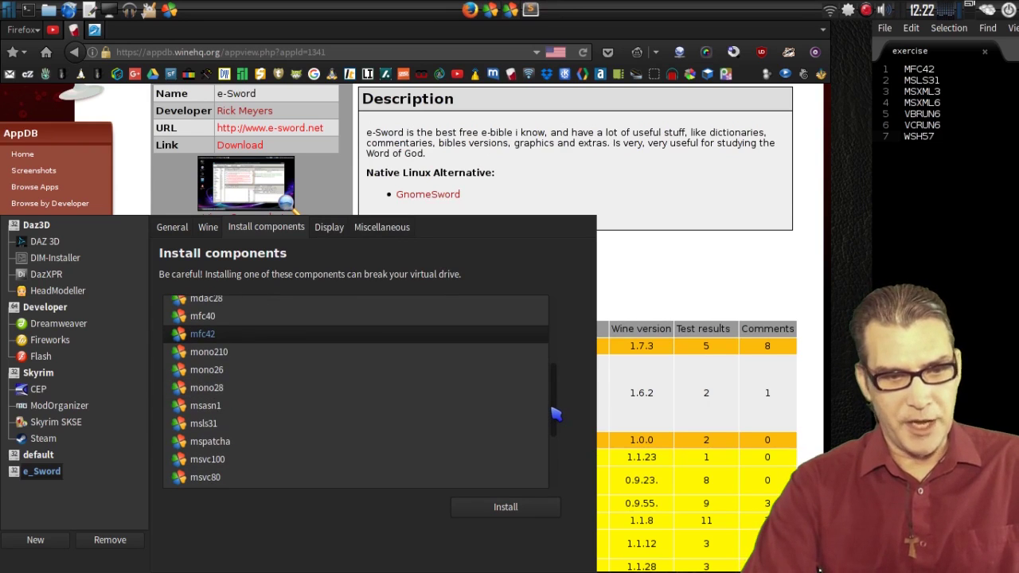
left_click(193, 426)
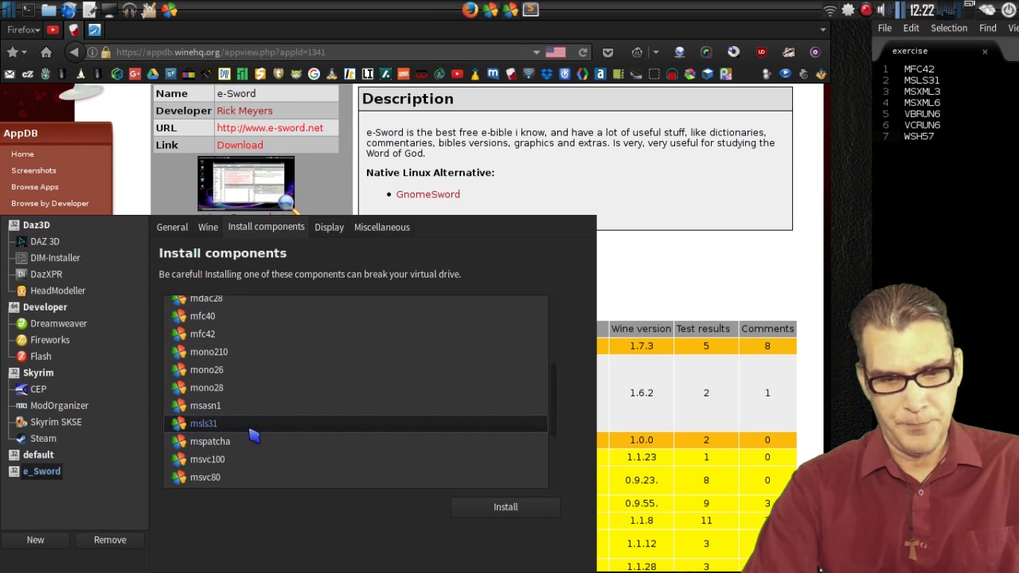
Install msls31 and msxml3 into e_Sword, then select msxml6 as the next component
left_click(507, 508)
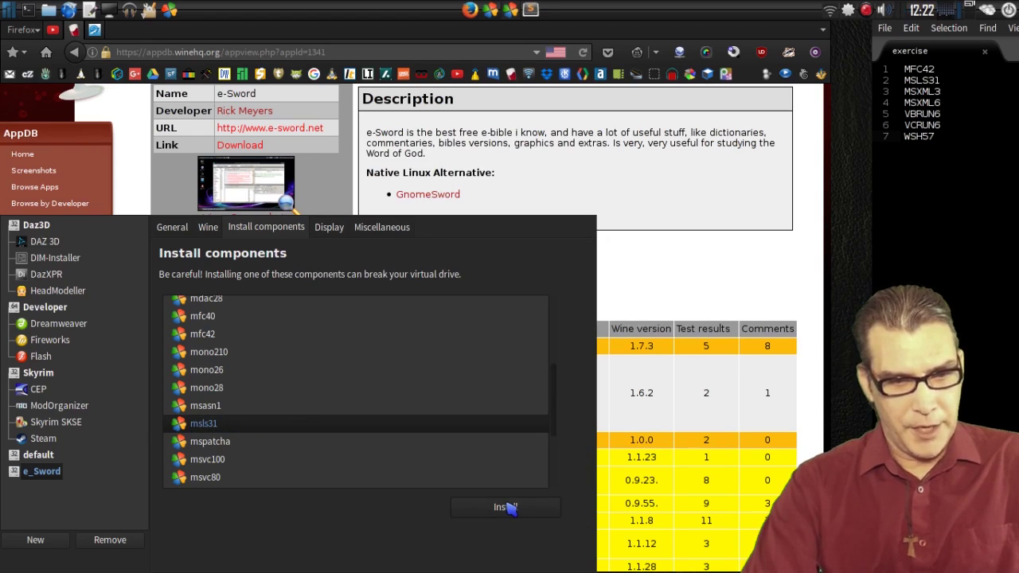
scroll(509, 452, "down", 5)
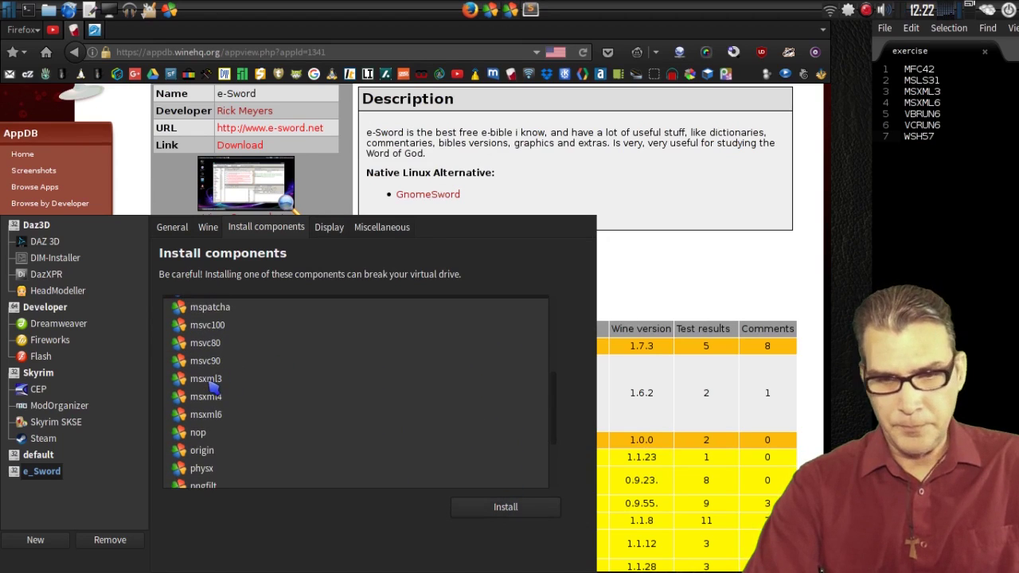
left_click(210, 381)
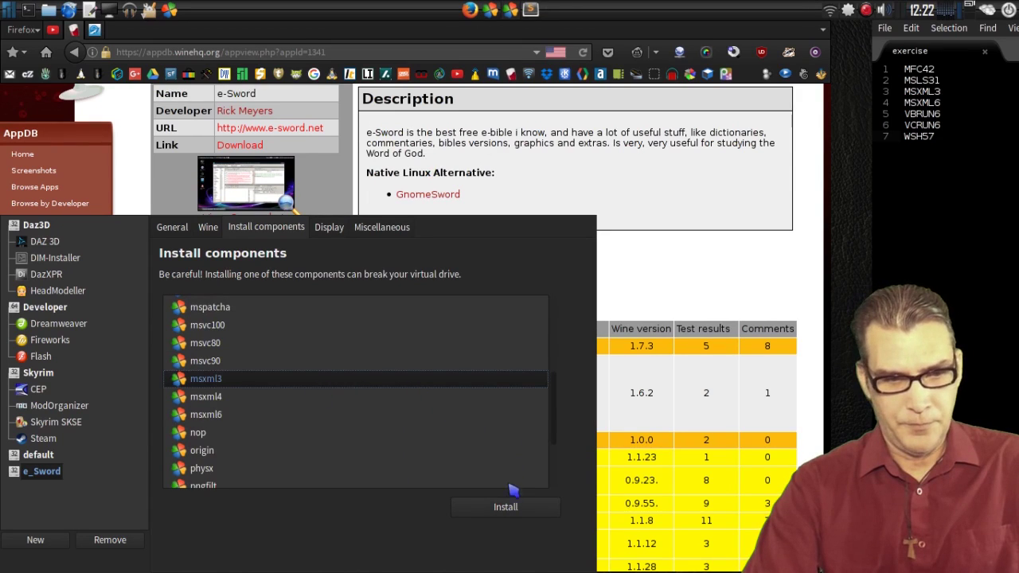
left_click(508, 510)
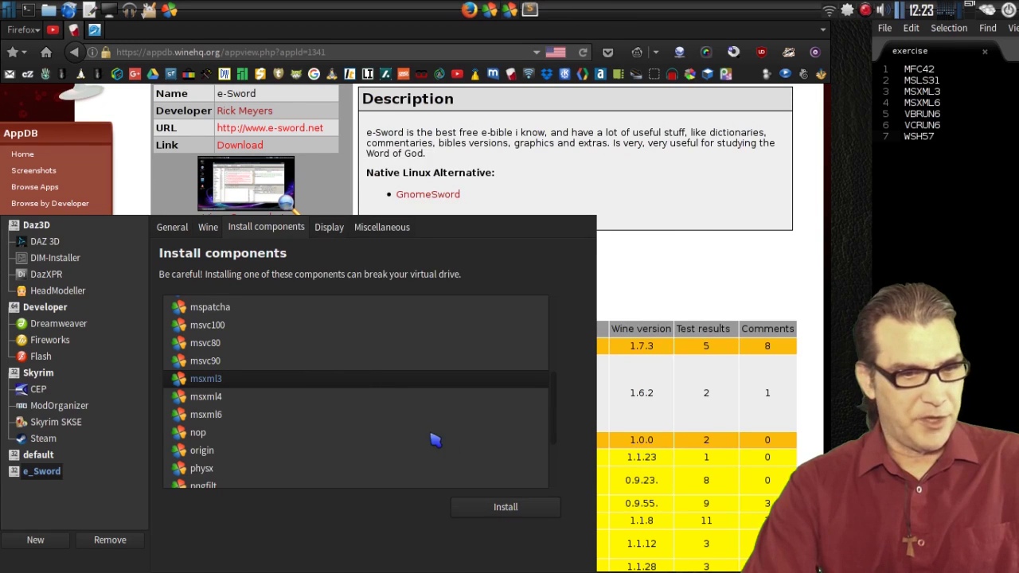
left_click(202, 417)
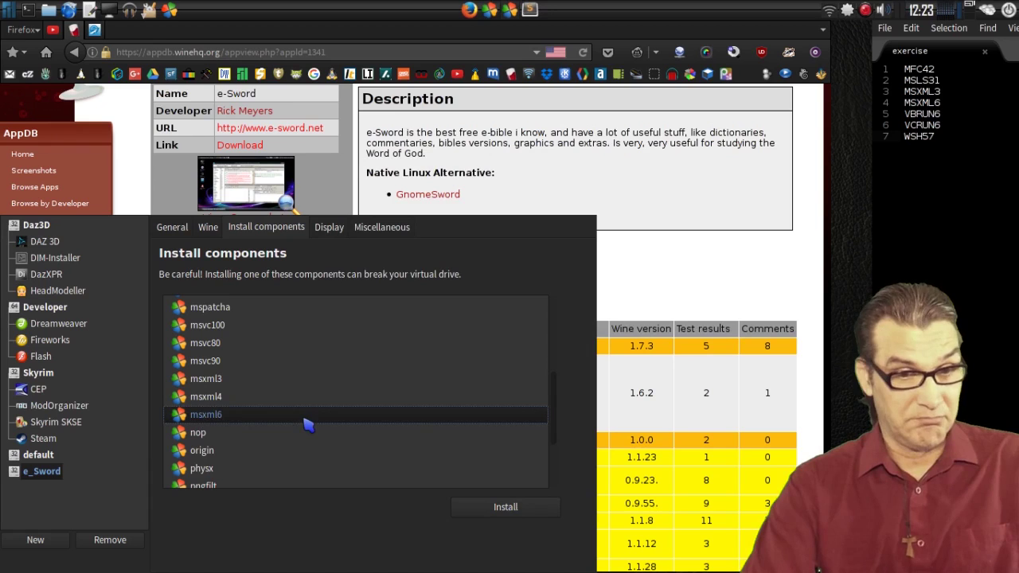